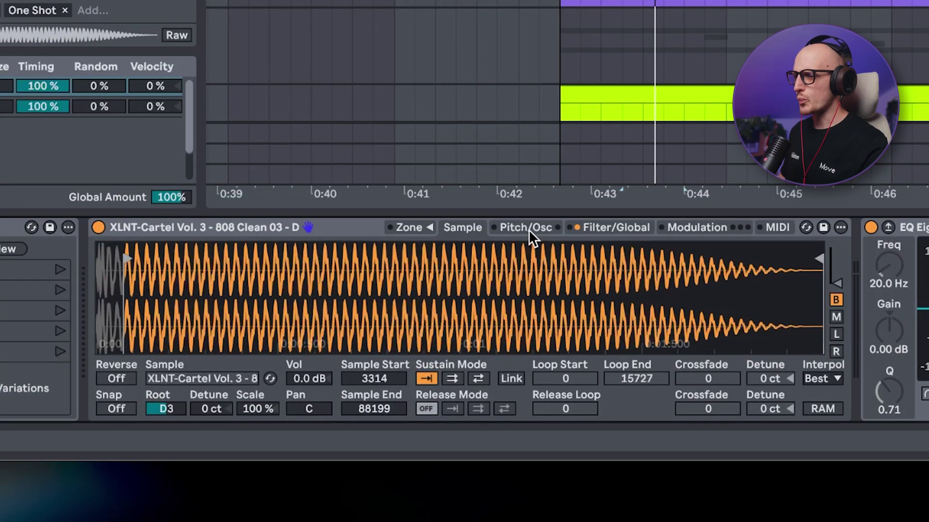
- Add the sine oscillator at -6.2 dB with Coarse 2 and 1.31 ms attack, and lower cutoff to 948 Hz
left_click(528, 229)
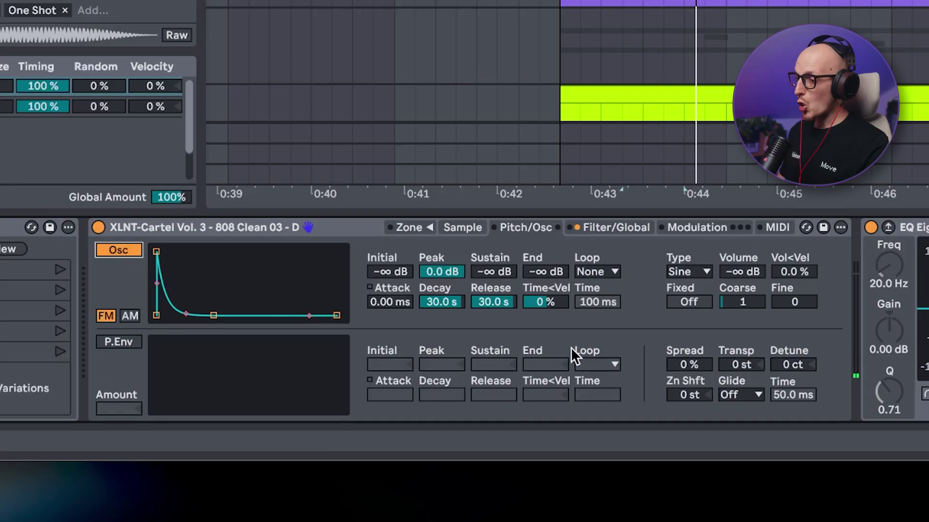
left_click_drag(757, 274, 757, 266)
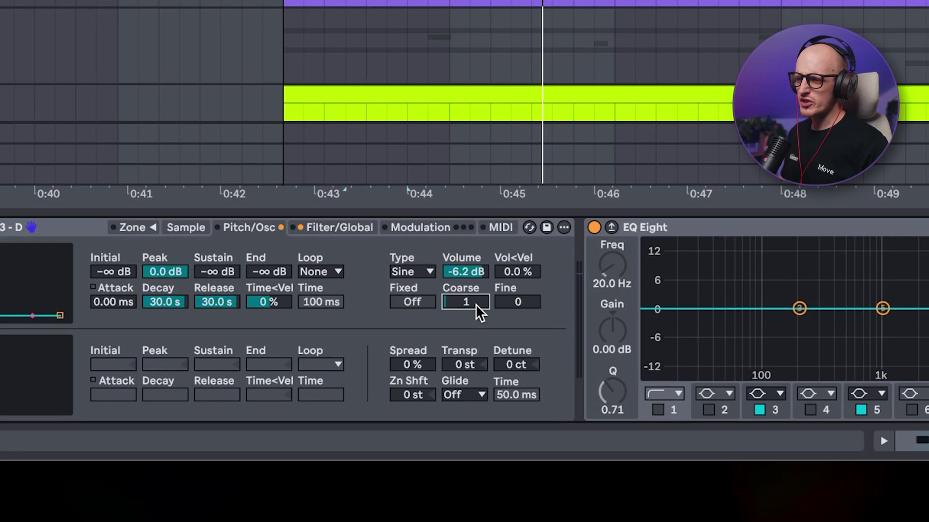
key("space")
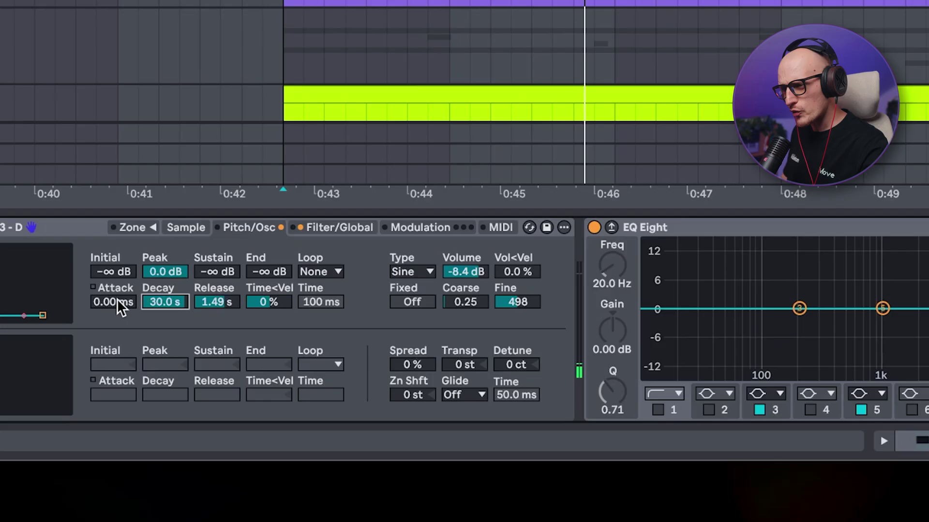
left_click_drag(120, 307, 120, 297)
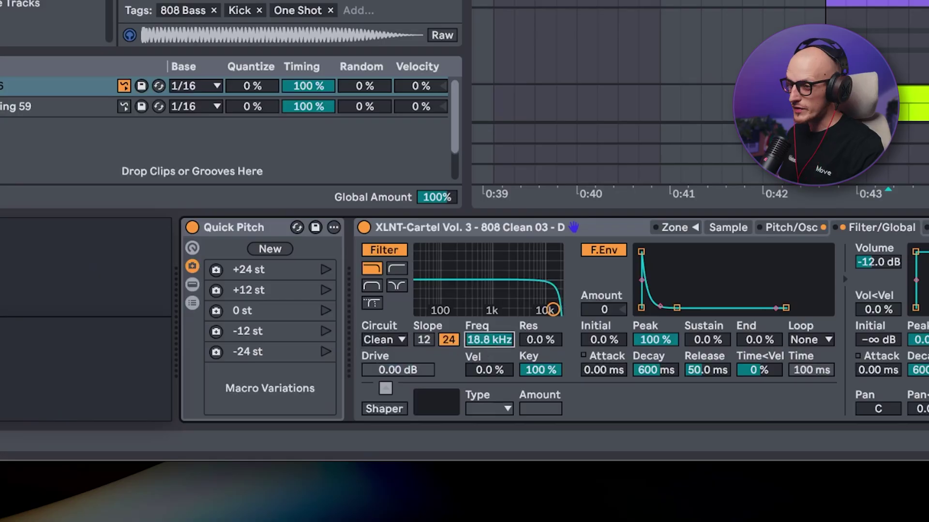
left_click_drag(552, 309, 516, 309)
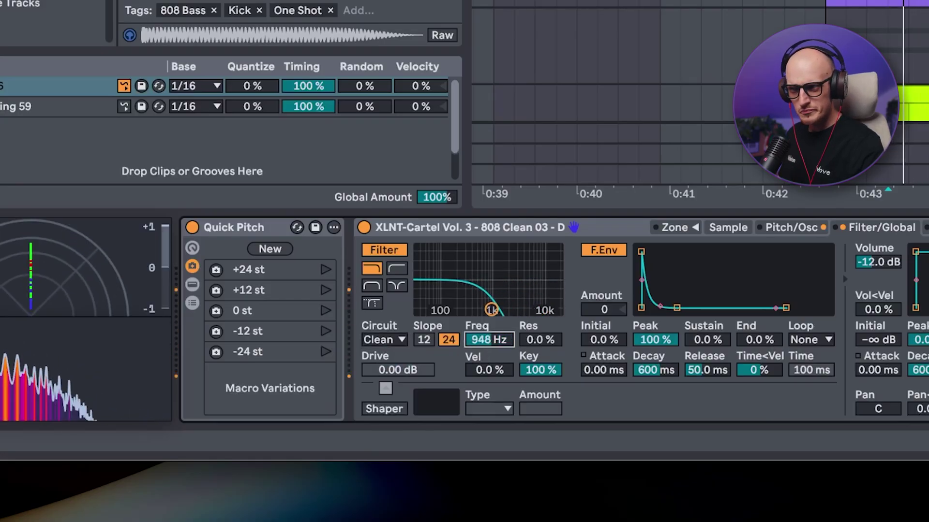
- Switch the filter circuit to PRD and add drive toward 8.44 dB
left_click(401, 339)
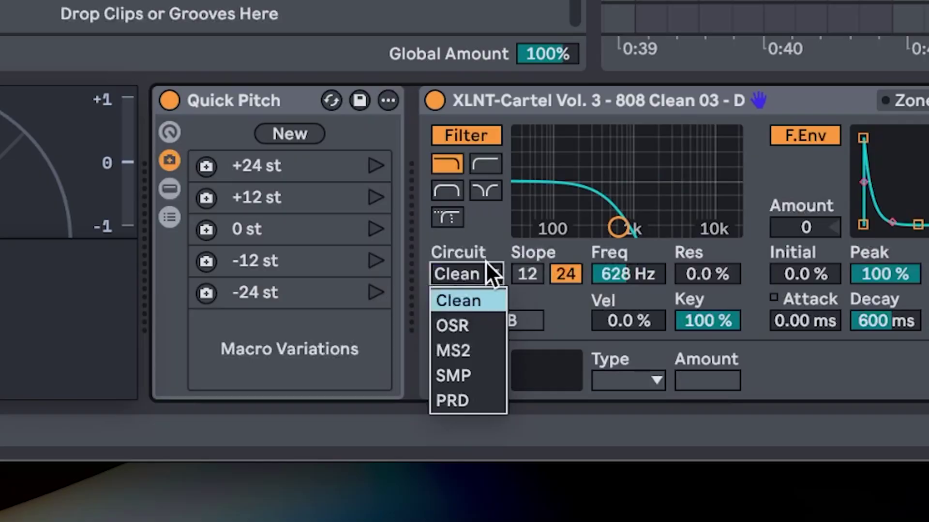
left_click(480, 399)
left_click_drag(541, 321, 542, 314)
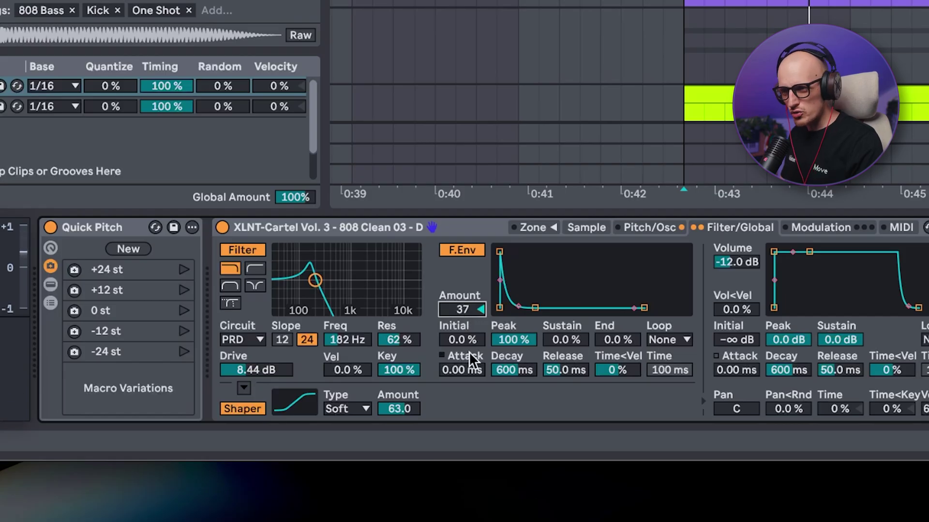
- Set the Aux envelope's destination A to Shaper Amt
left_click(518, 371)
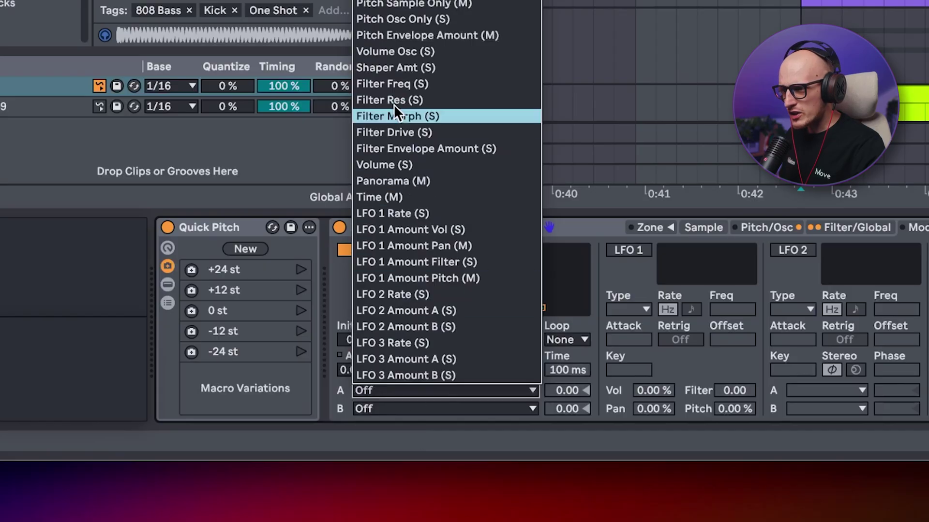
- Set the Aux envelope's Shaper Amt modulation amount to 8.71
key("Escape")
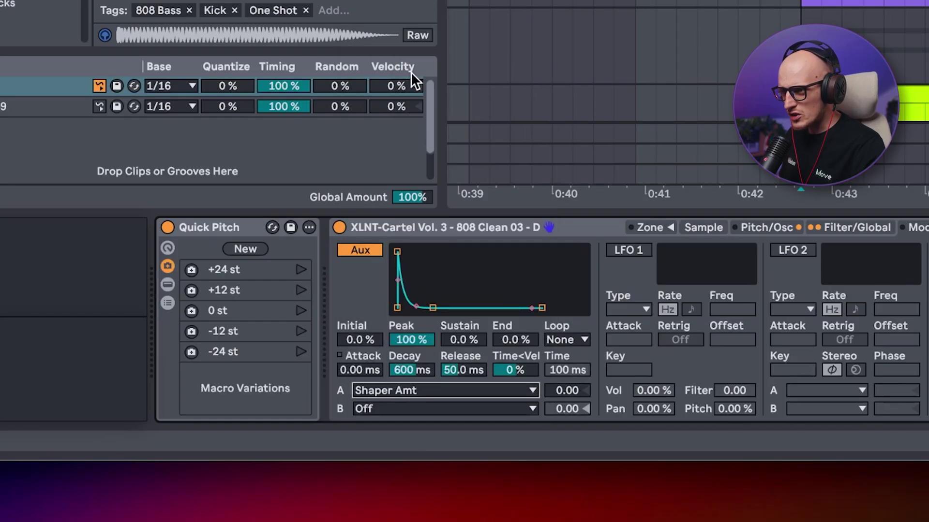
left_click_drag(576, 386, 576, 349)
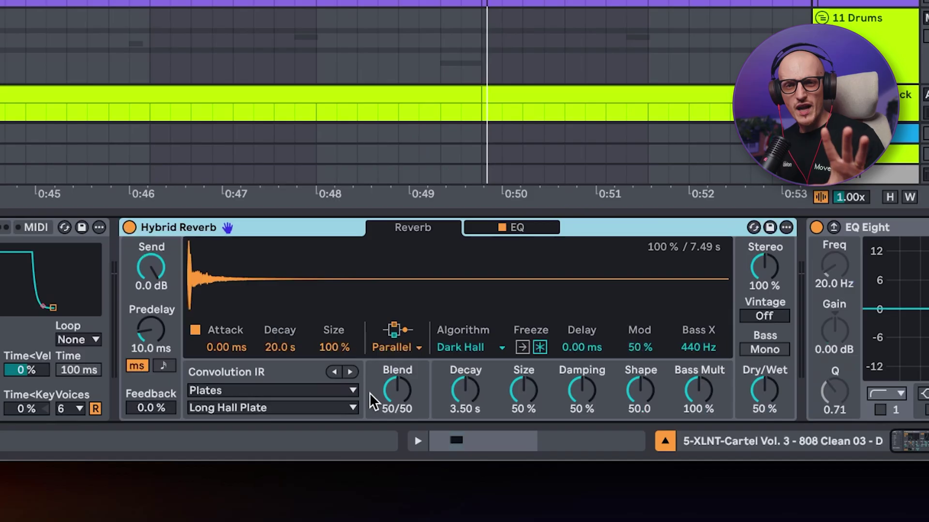
- Switch Hybrid Reverb to Convolution-only routing and load a User impulse response, then audition it
left_click(400, 346)
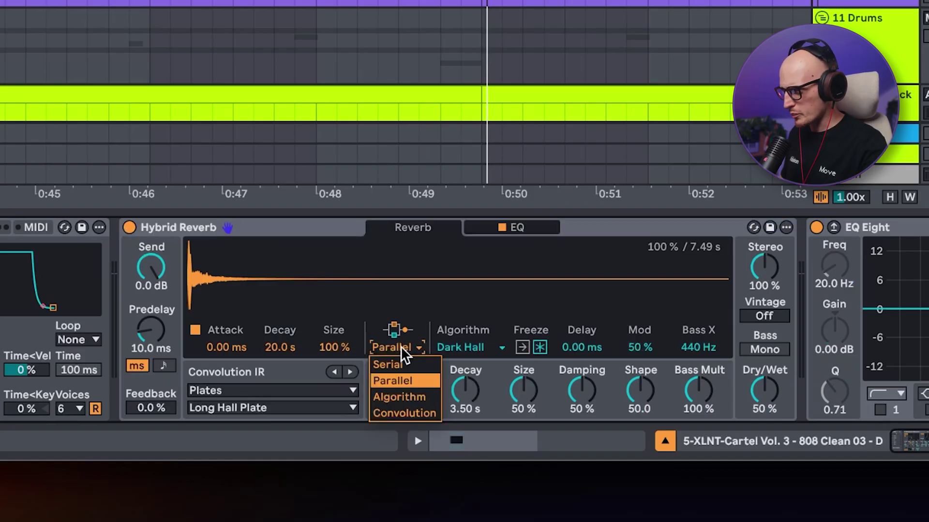
left_click(404, 412)
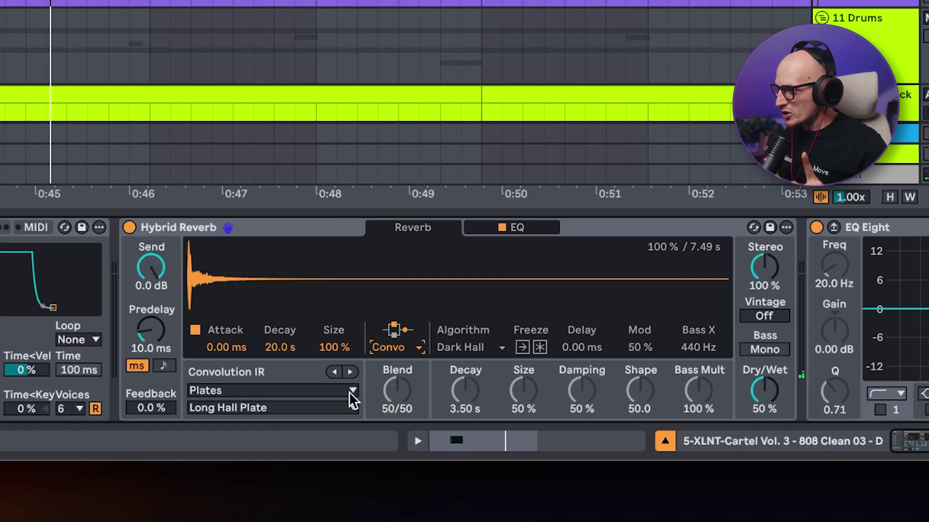
left_click(349, 390)
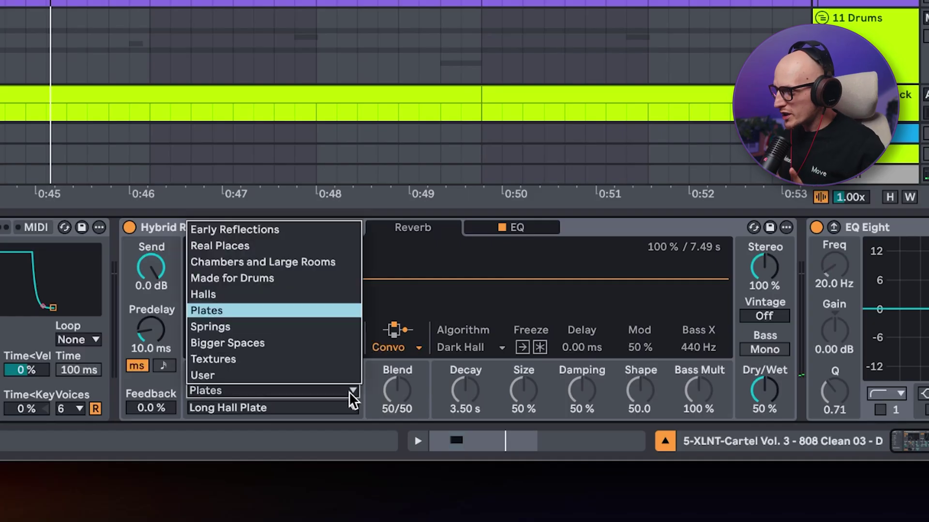
left_click(329, 358)
key("space")
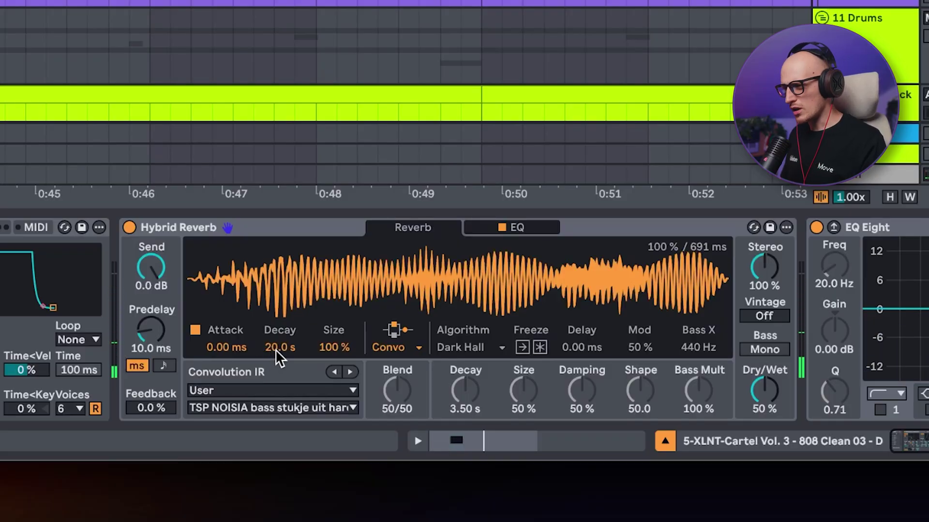
- Shorten the convolution decay to about 132 ms and enlarge Size to 36 %
left_click_drag(280, 347, 280, 382)
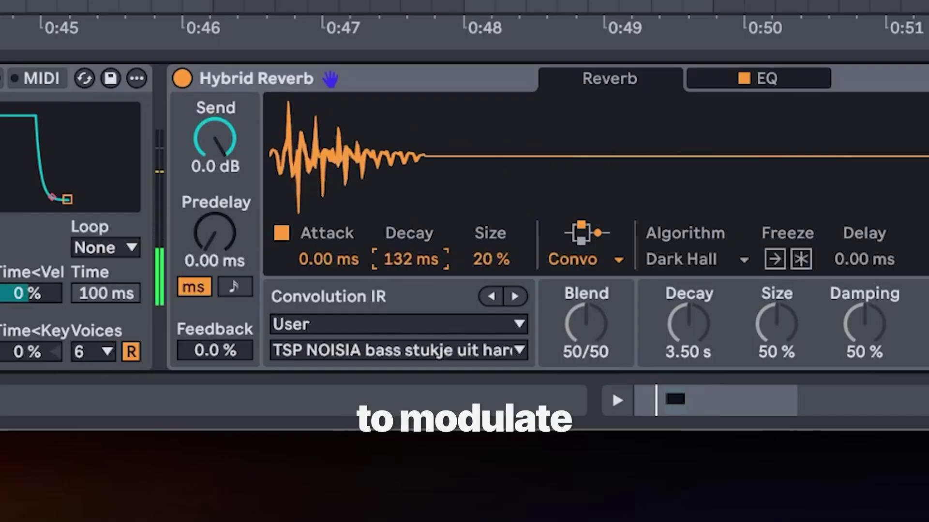
left_click_drag(491, 259, 490, 247)
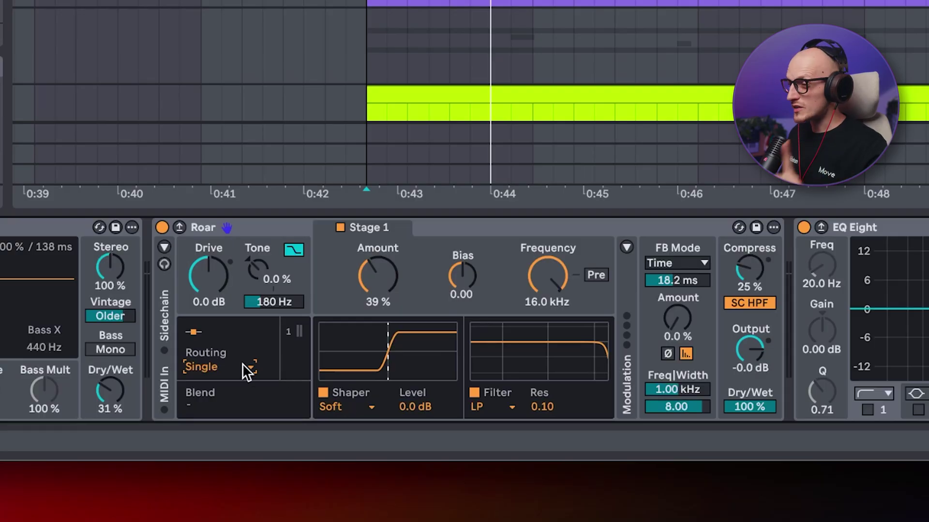
- Set Roar to Serial routing with a Noise Injection shaper and raise both stages' amounts
left_click(242, 364)
left_click(234, 395)
left_click(366, 410)
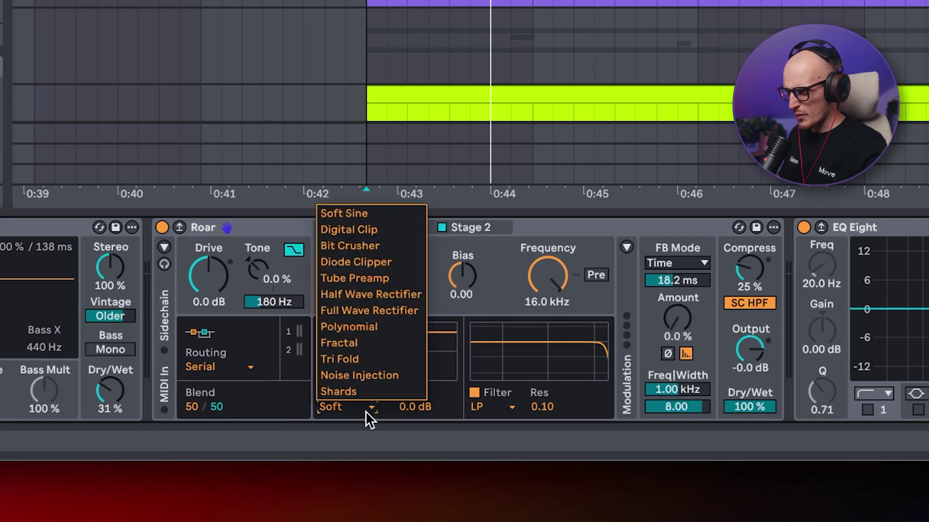
left_click(382, 376)
left_click_drag(378, 287, 379, 276)
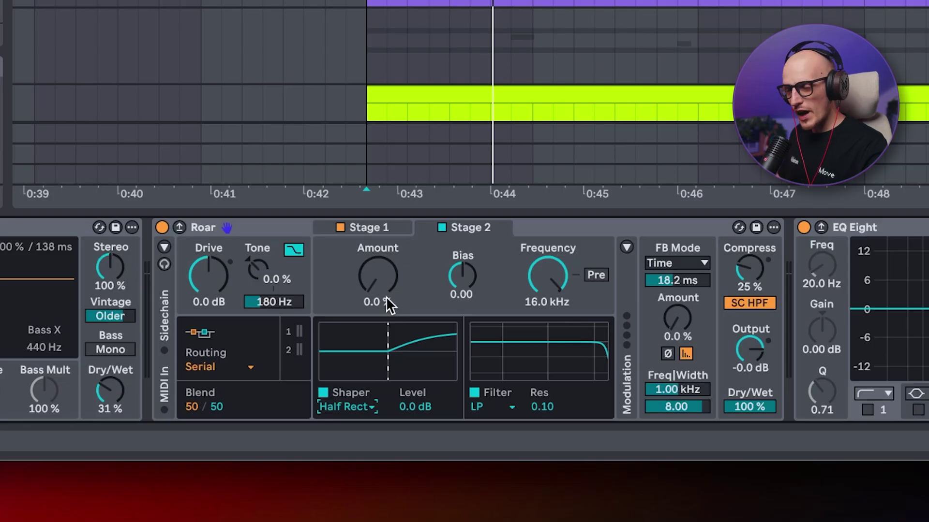
left_click_drag(385, 298, 386, 256)
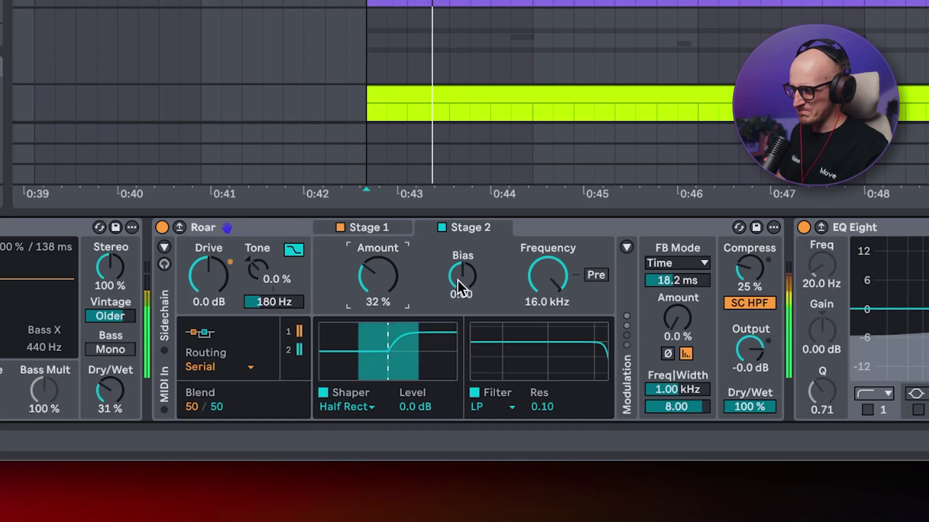
- Give Stage 2 a bias near 0.37, a Full Rect shaper and a Dispersion filter
left_click_drag(457, 279, 462, 275)
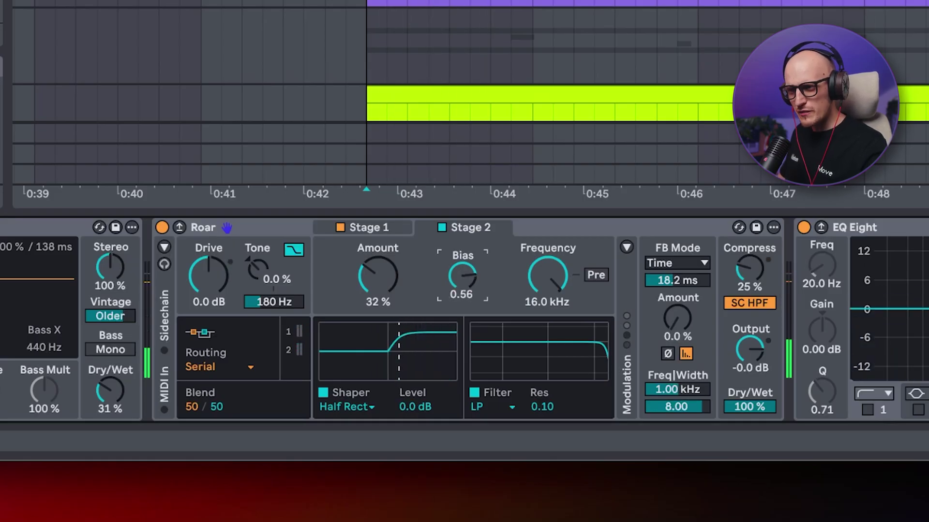
left_click_drag(461, 276, 462, 277)
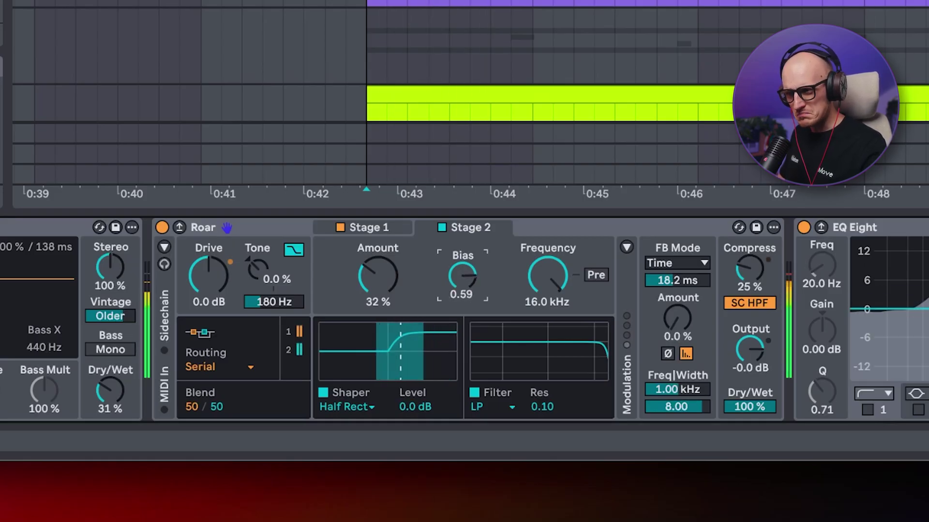
left_click(345, 406)
left_click(345, 358)
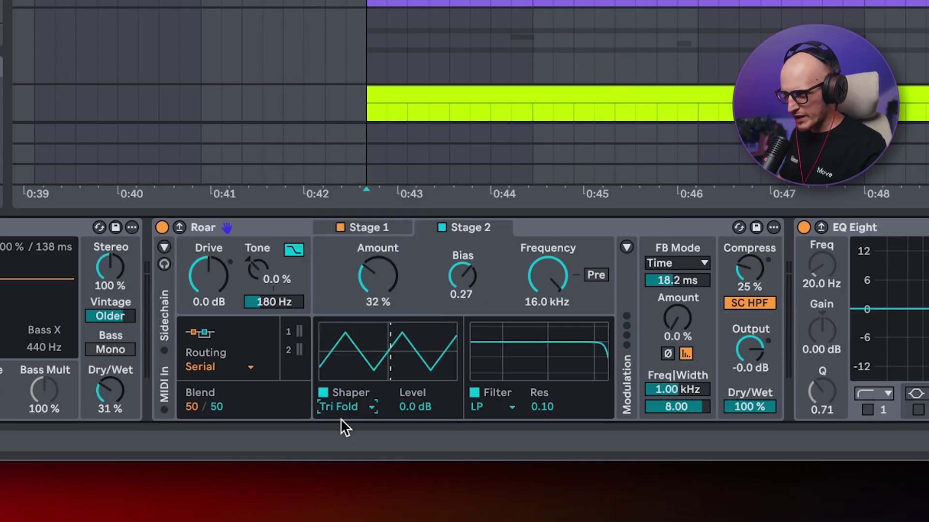
left_click(345, 406)
left_click(420, 312)
key("space")
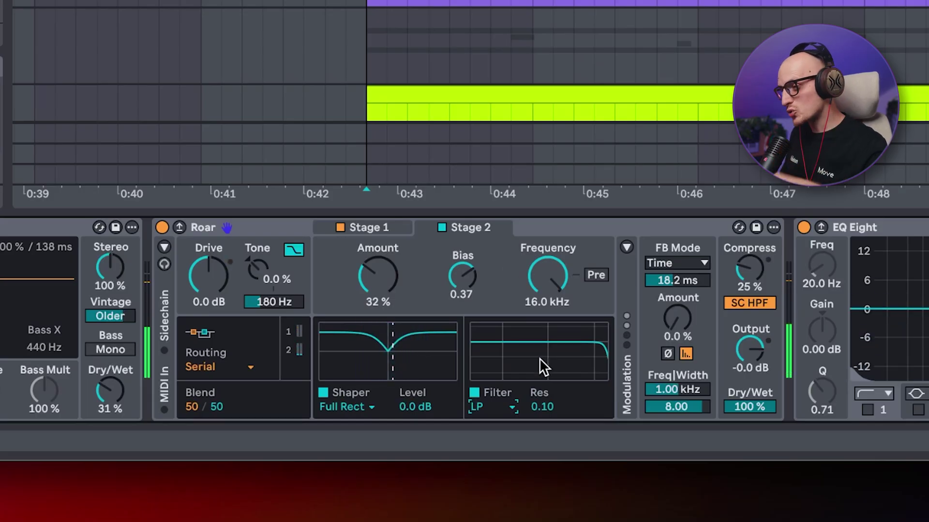
left_click(508, 406)
left_click(514, 391)
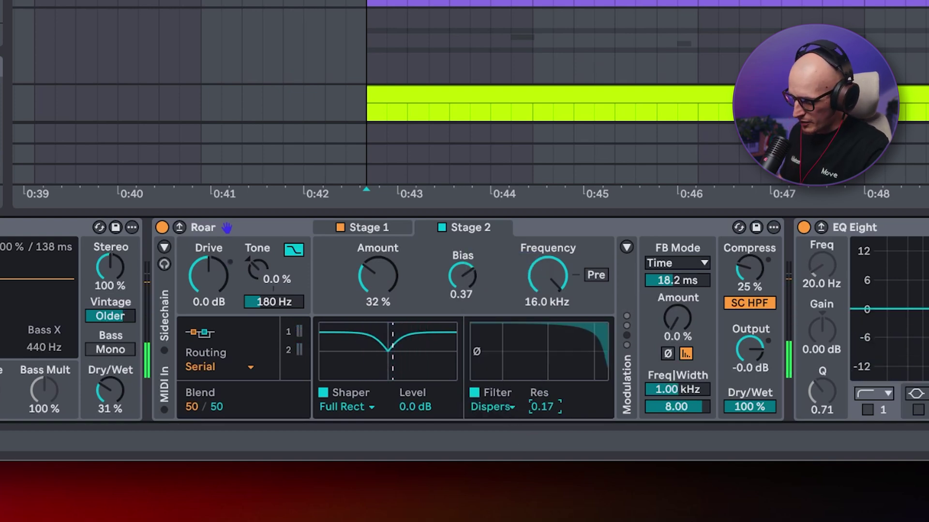
- Route the envelope to Flt 2 Freq at 100 and switch the Stage 2 filter to Comb at 211 Hz
left_click(627, 248)
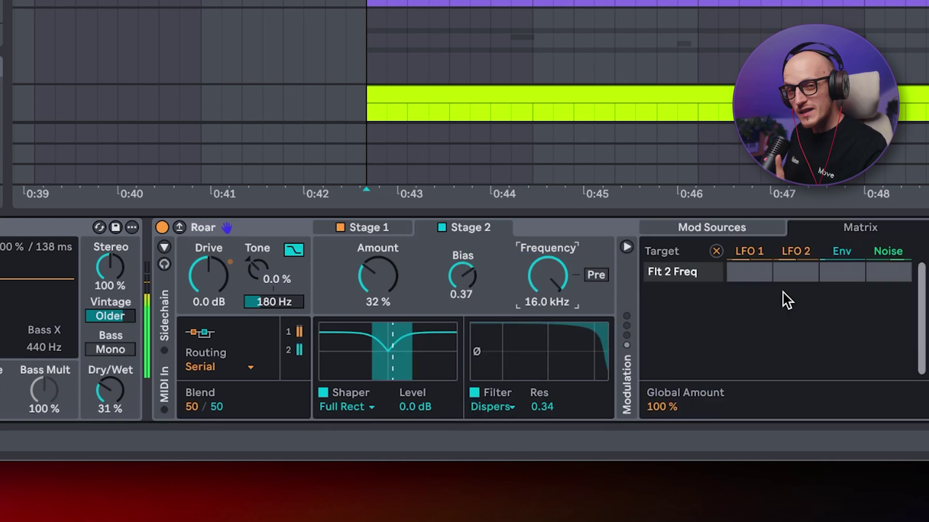
left_click_drag(842, 271, 842, 256)
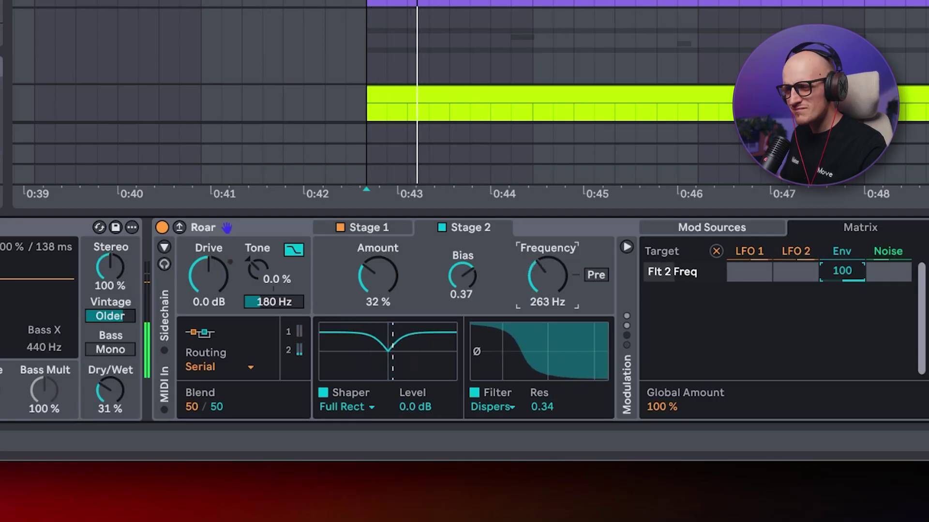
left_click(508, 407)
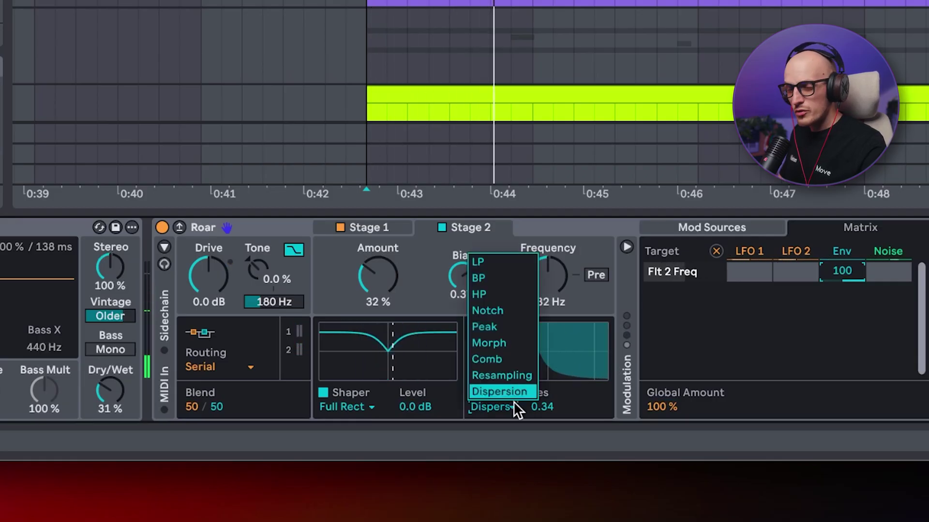
left_click(516, 363)
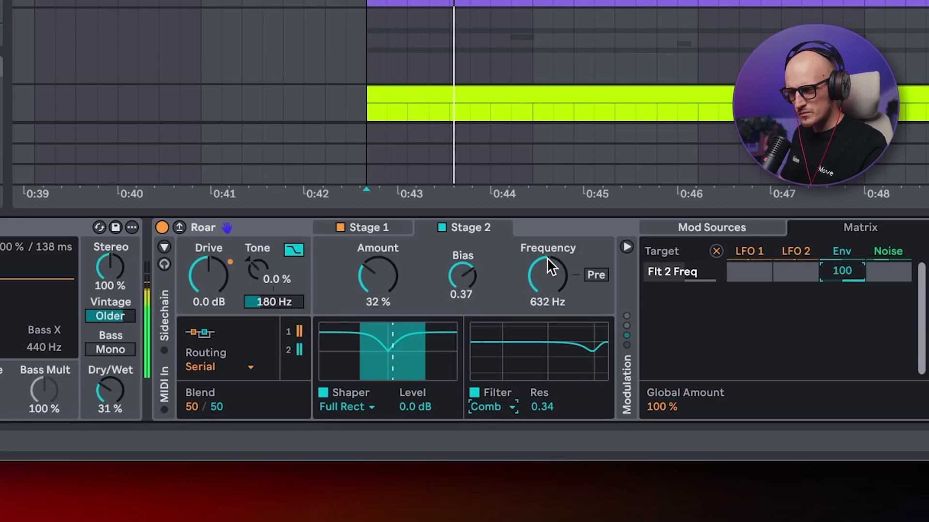
left_click_drag(545, 270, 546, 303)
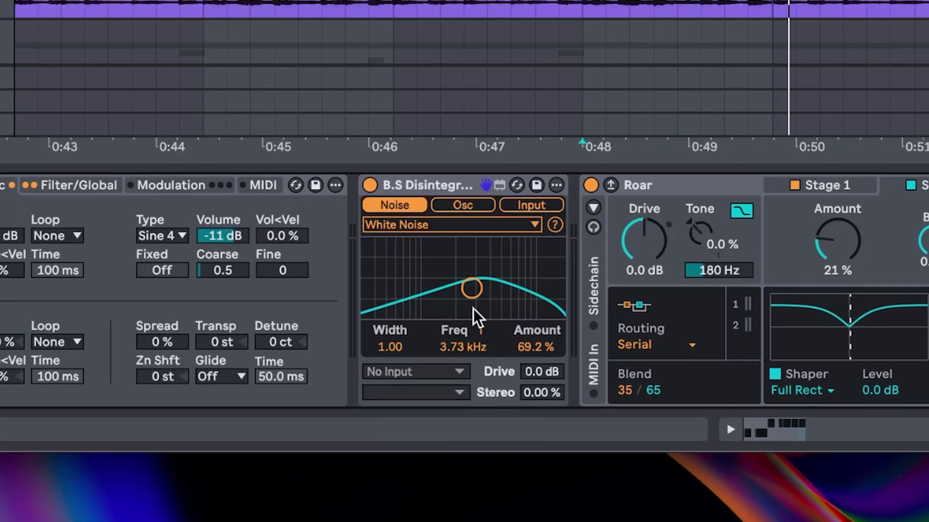
- Adjust the Disintegrator's White Noise filter frequency and amount on the XY pad while playing back
left_click_drag(475, 294, 447, 288)
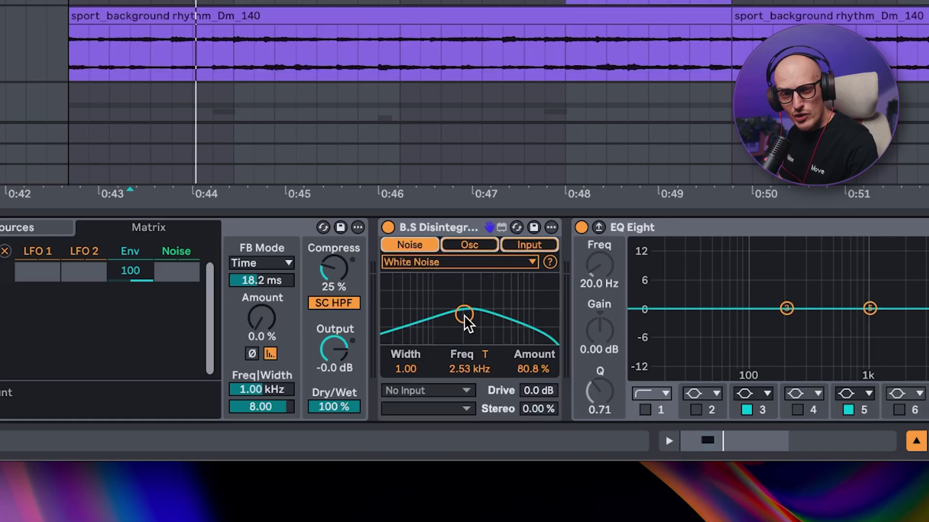
key("space")
left_click_drag(465, 317, 489, 301)
- Sweep the Disintegrator's filter frequency and amount during playback
key("space")
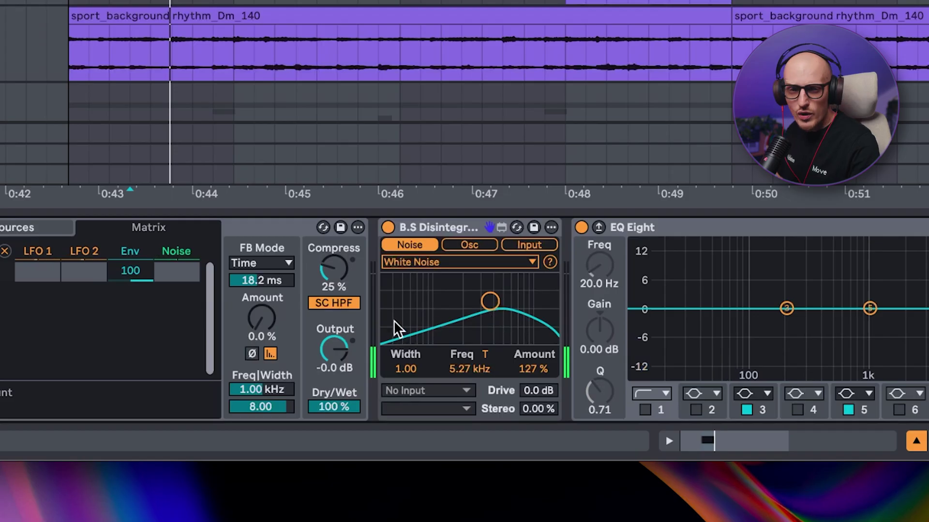
key("space")
mouse_move(460, 298)
left_mouse_down()
mouse_move(494, 297)
mouse_move(494, 311)
mouse_move(460, 292)
mouse_move(491, 336)
mouse_move(456, 298)
left_mouse_up()
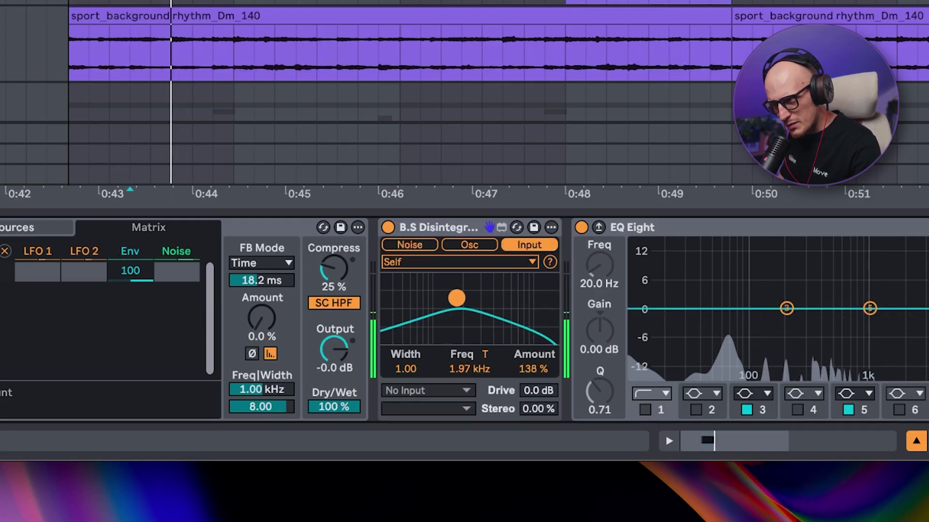
- Switch the Disintegrator to Osc mode, tune it to about 3.19 kHz, and raise Shape
left_click(475, 245)
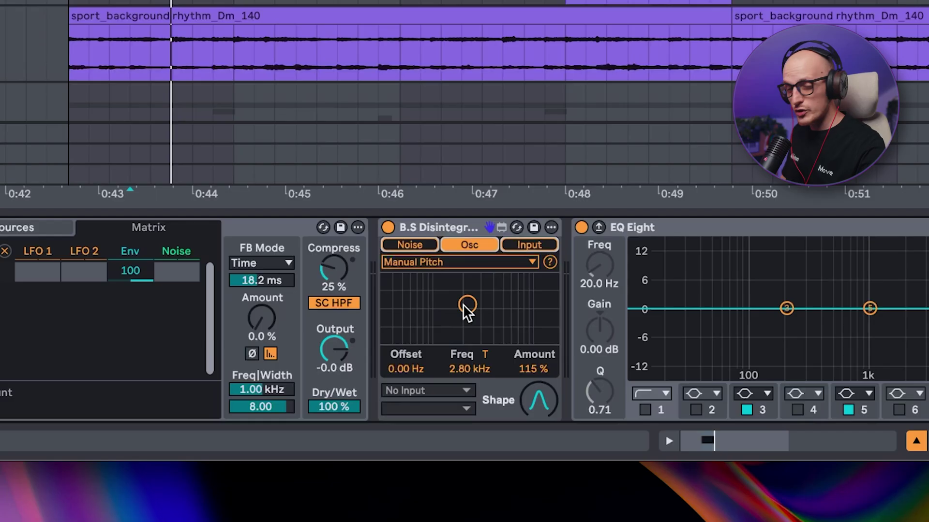
key("space")
left_click_drag(466, 306, 430, 302)
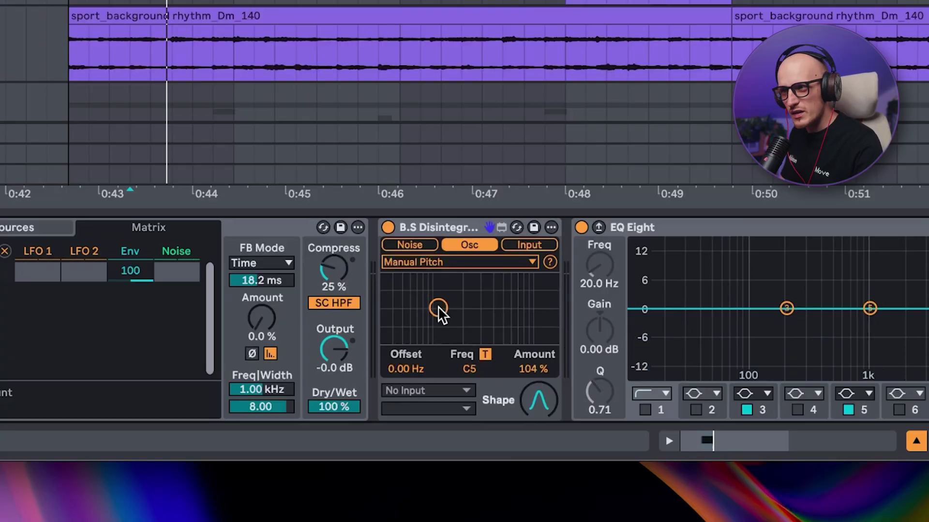
key("space")
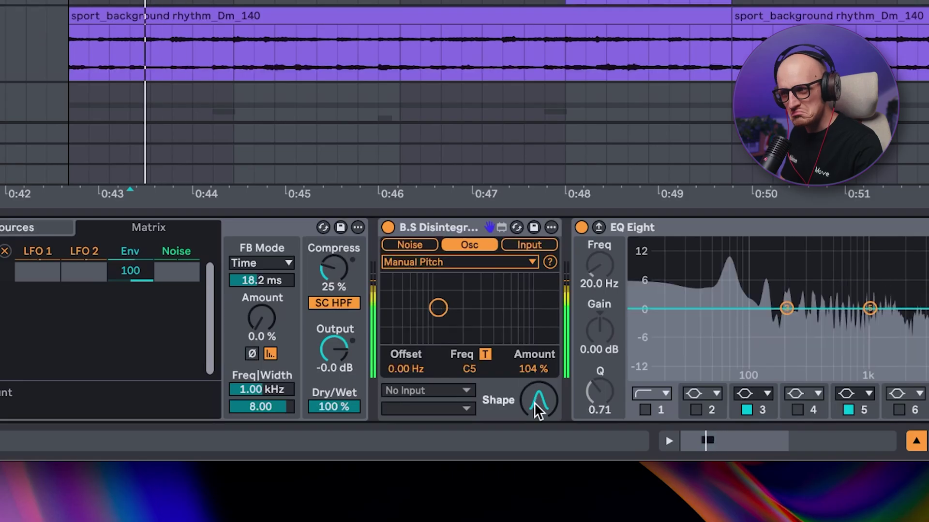
left_click_drag(531, 396, 530, 377)
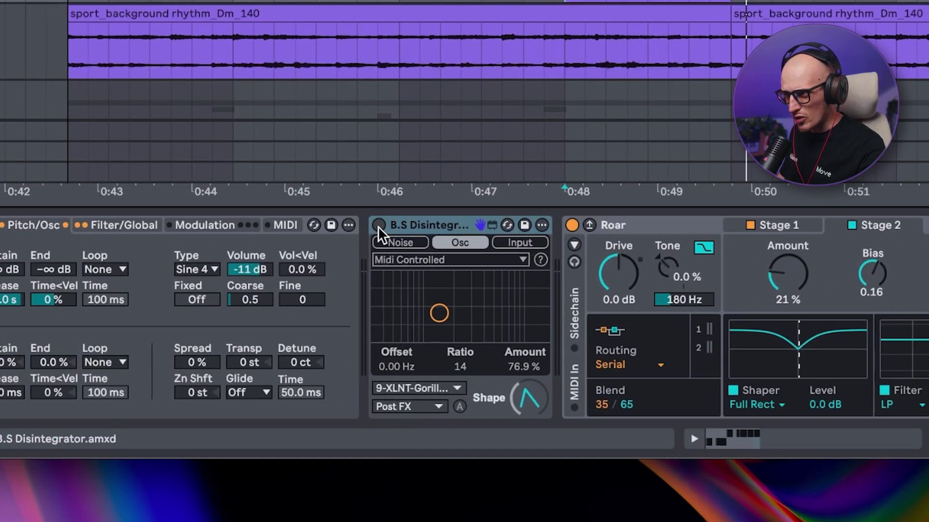
- Turn the B.S Disintegrator back on, keeping its oscillator pitch mode on Midi Controlled
left_click(378, 226)
left_click(463, 260)
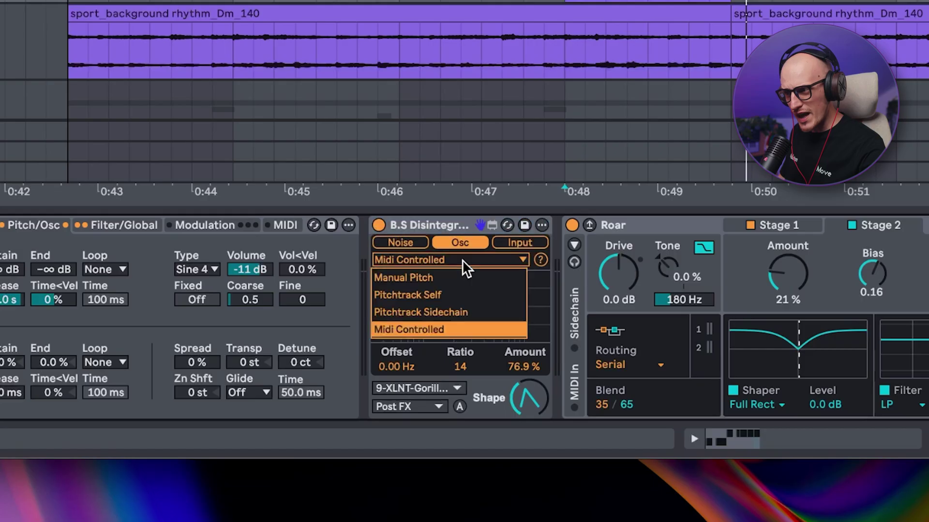
left_click(476, 330)
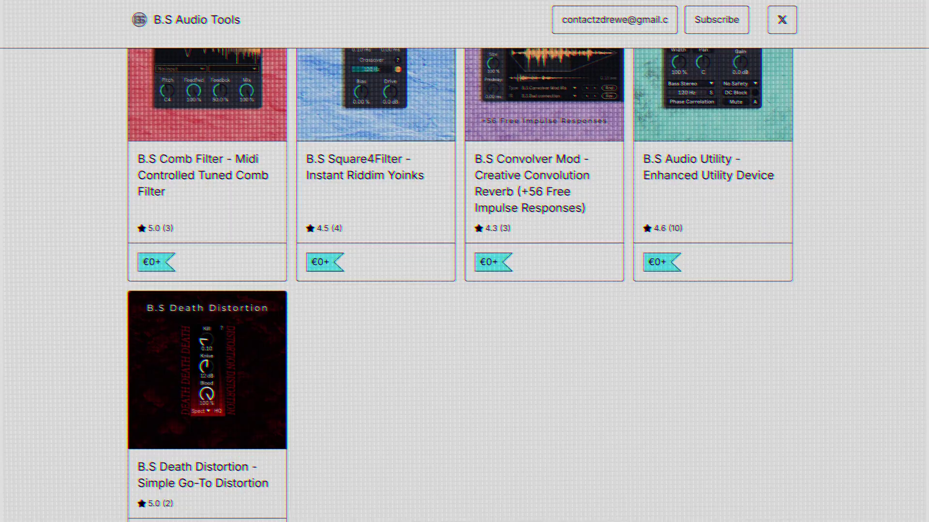
- Scroll the B.S Audio Tools page down to the Premium Devices, from B.S SpecVol to Spectral Delay
scroll(464, 285, "down", 5)
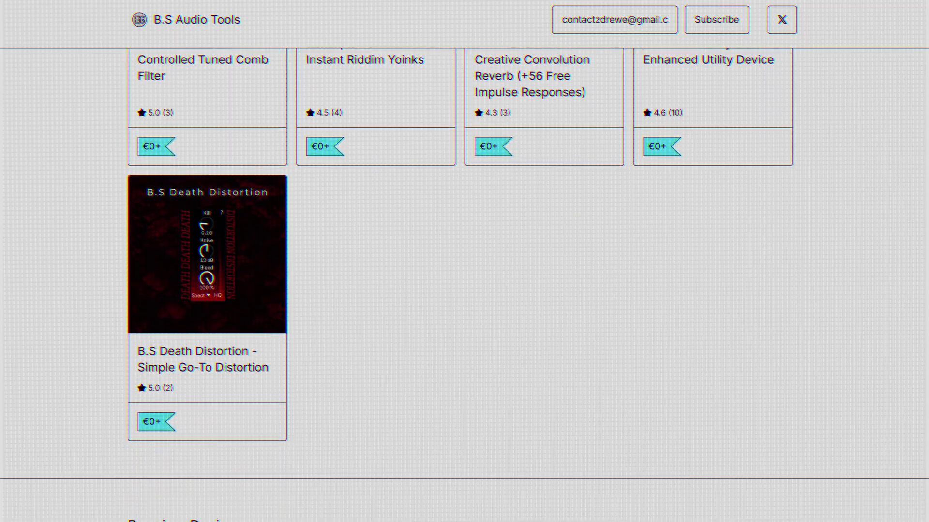
scroll(465, 285, "down", 5)
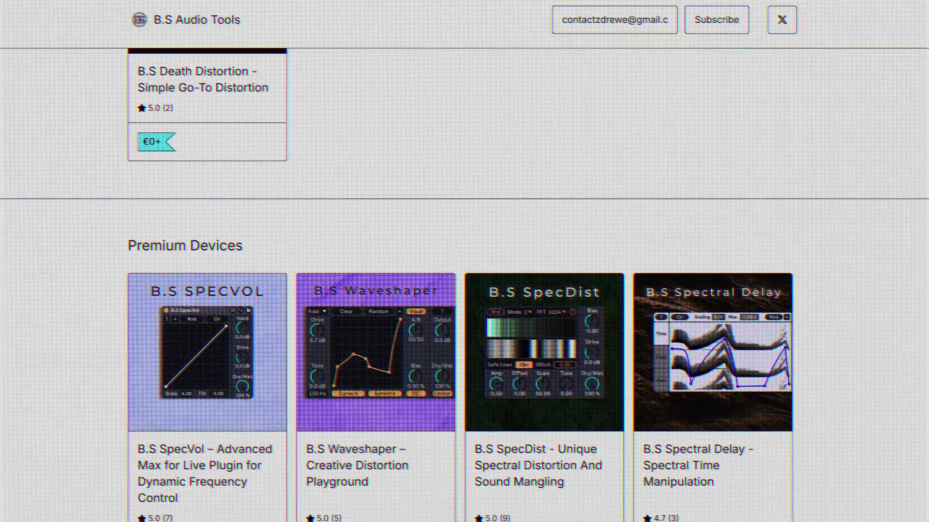
scroll(465, 285, "down", 5)
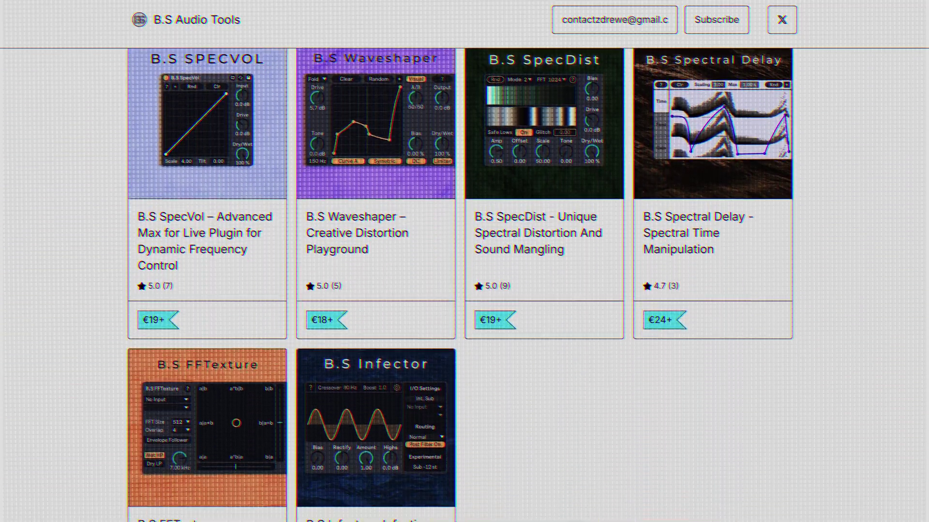